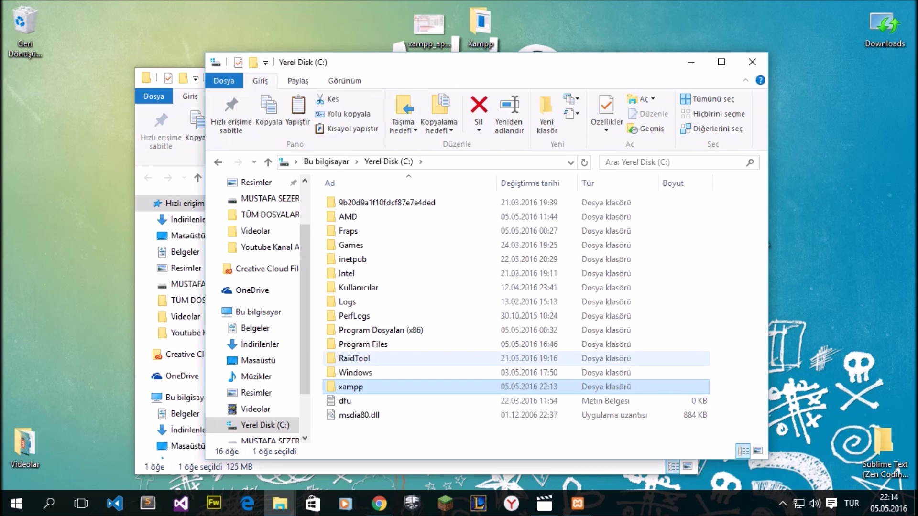
# - Delete the xampp folder from Local Disk (C:) and confirm the deletion
pyautogui.press('Delete')
pyautogui.press('Return')
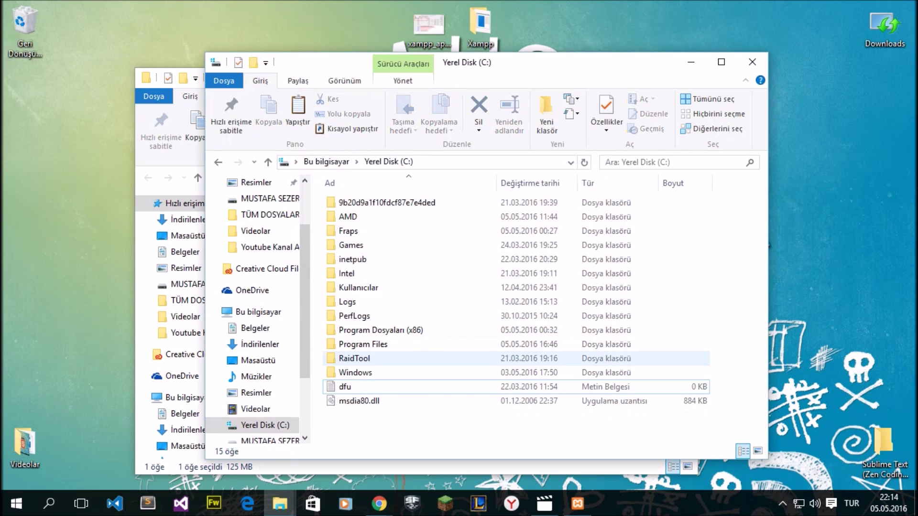
# - Install XAMPP to C:\xampp with 'Learn more about Bitnami' unchecked
pyautogui.click(752, 62)
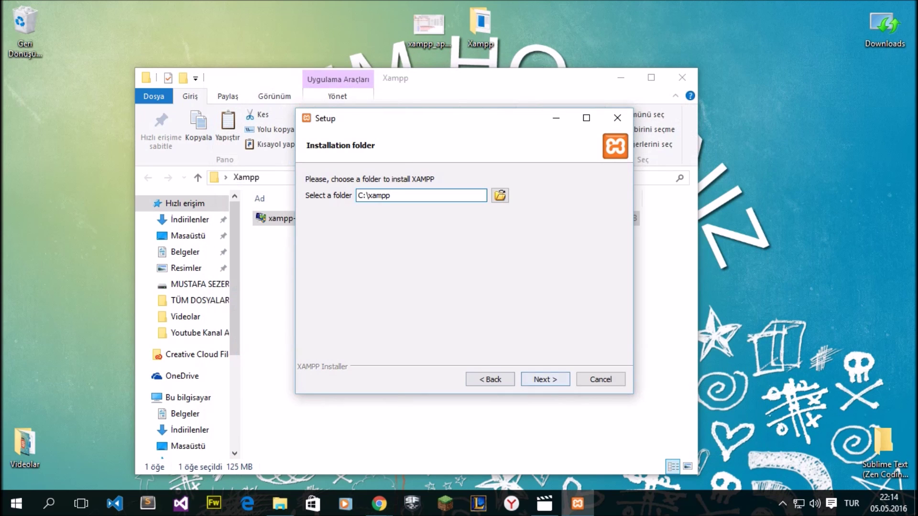
pyautogui.click(545, 379)
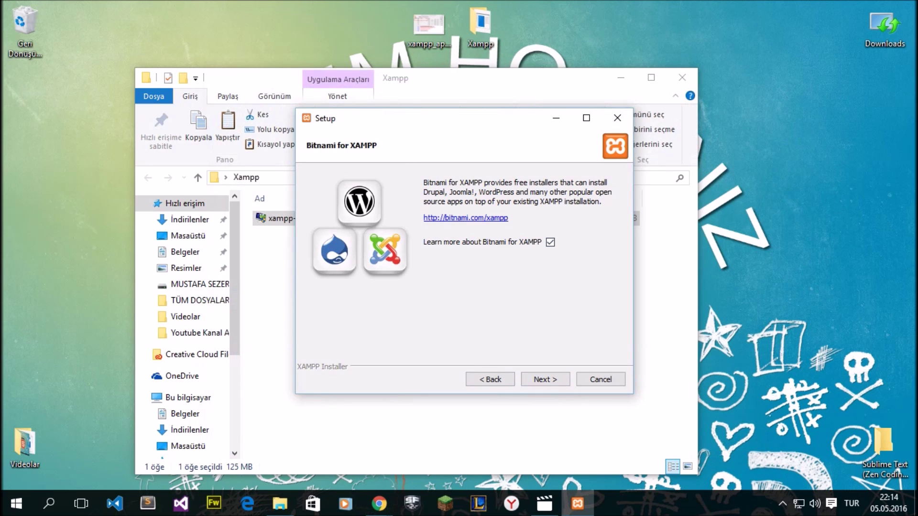
pyautogui.click(550, 242)
pyautogui.click(545, 379)
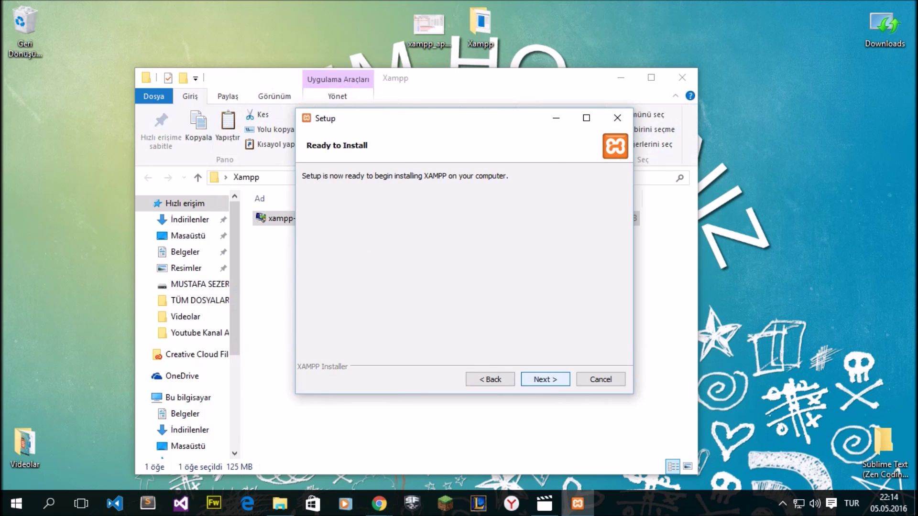
pyautogui.click(544, 379)
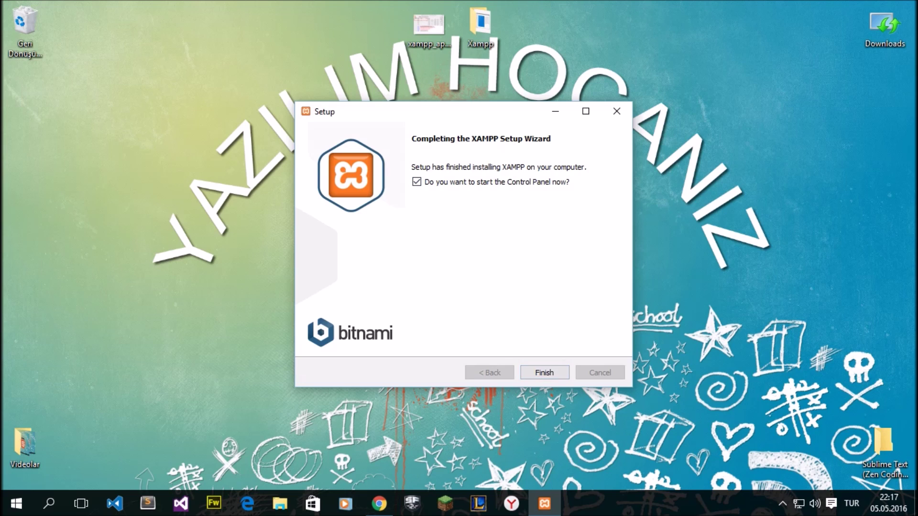
# - Finish setup, launch the Control Panel, and start Apache and MySQL
pyautogui.click(543, 373)
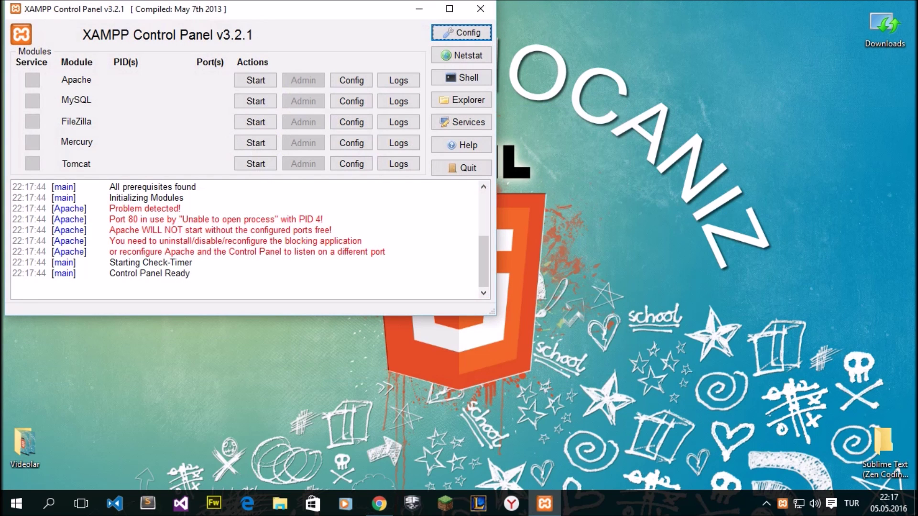
pyautogui.moveTo(249, 12); pyautogui.dragTo(343, 67)
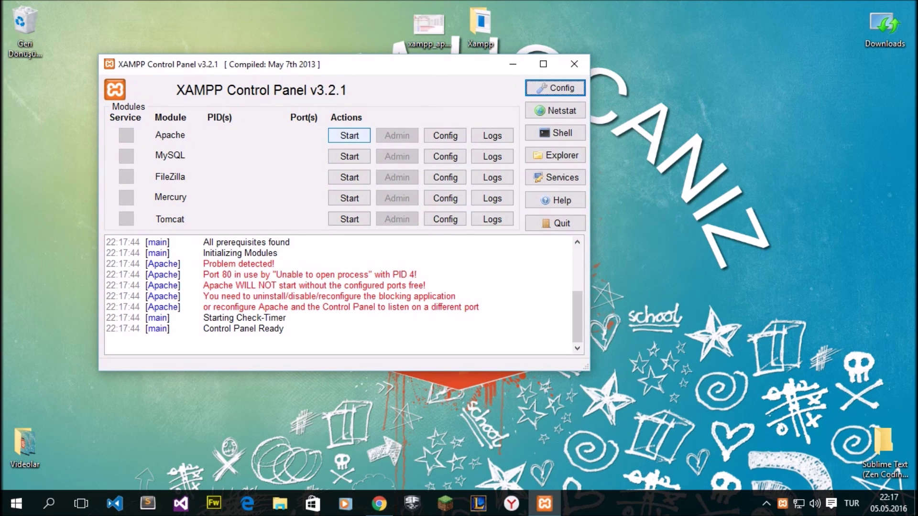
pyautogui.click(350, 136)
pyautogui.click(349, 156)
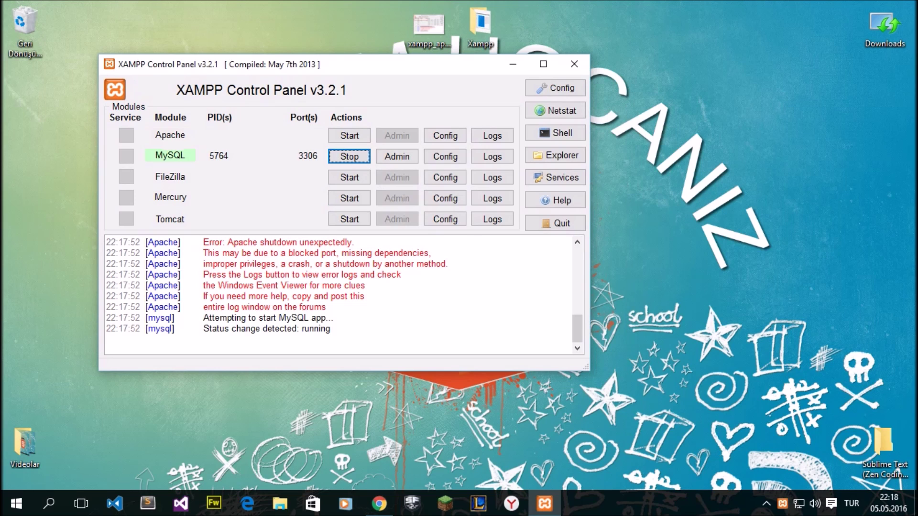
# - Check the port 80 busy error in the log and list Apache's config files
pyautogui.scroll(4, 335, 294)
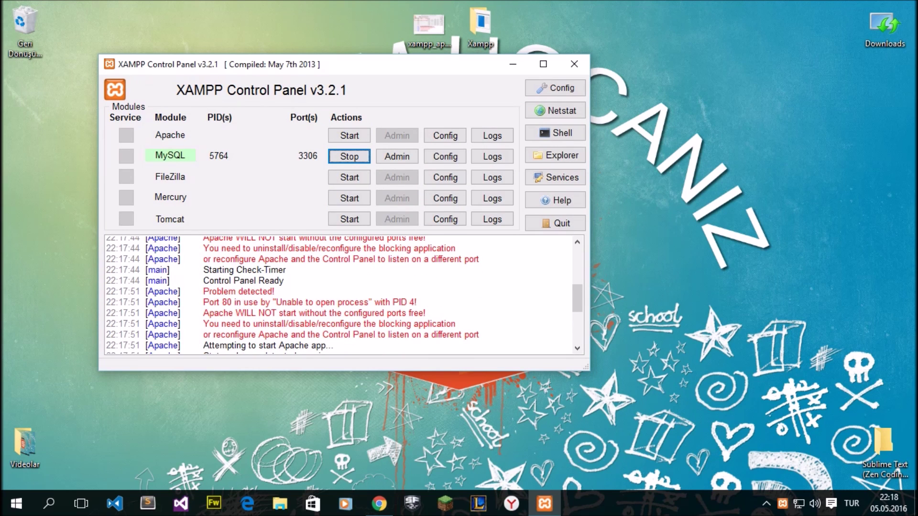
pyautogui.moveTo(209, 302); pyautogui.dragTo(266, 302)
pyautogui.click(277, 302)
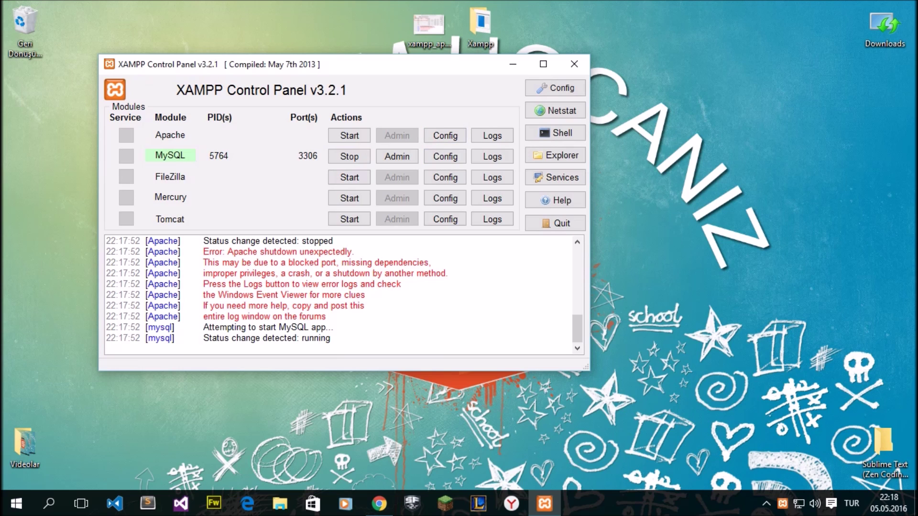
pyautogui.click(445, 135)
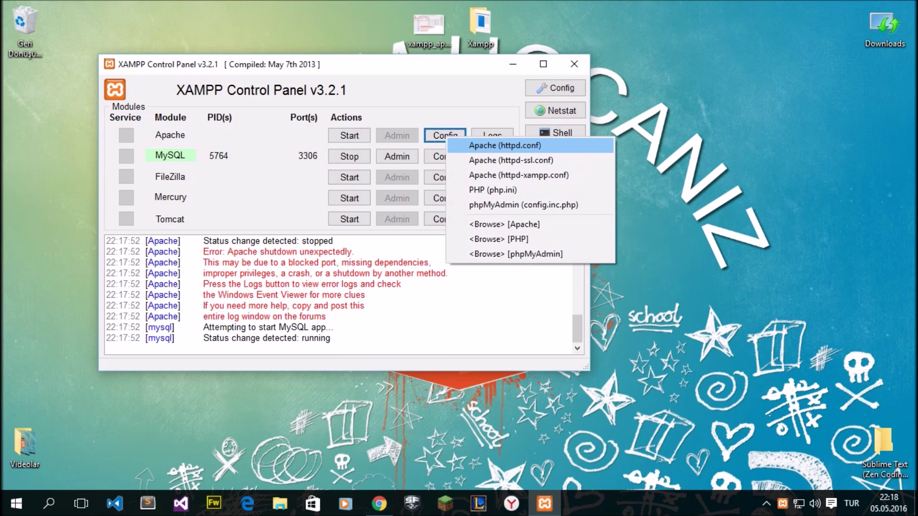
# - Open httpd.conf and search for the 'Listen' directive
pyautogui.click(505, 145)
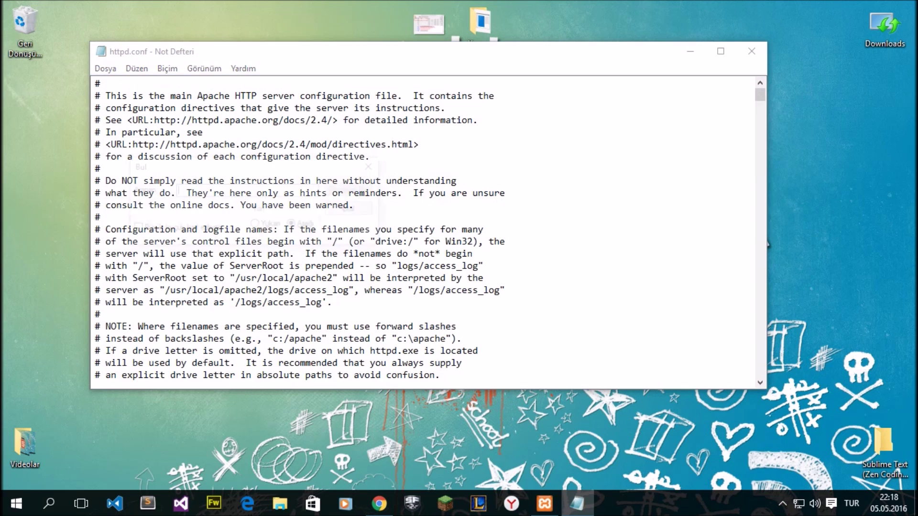
pyautogui.hotkey('ctrl', 'f')
pyautogui.write('Listen')
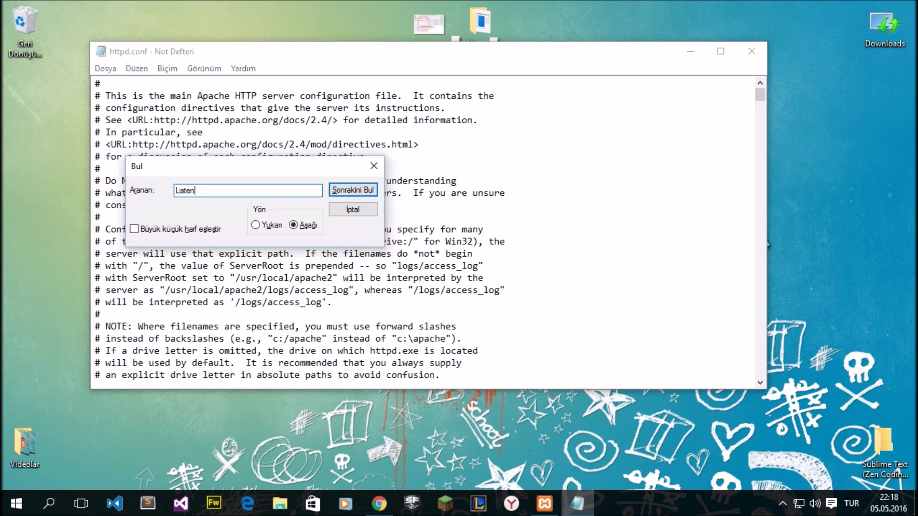
pyautogui.press('Return')
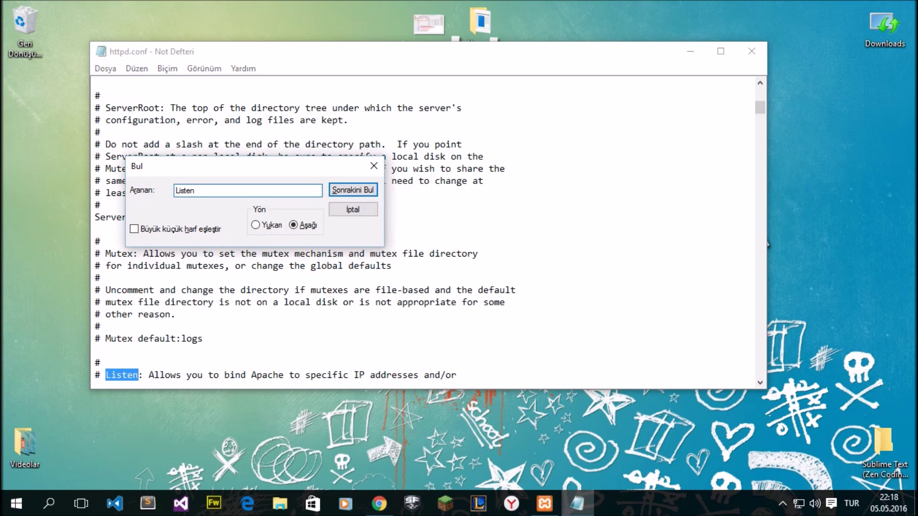
pyautogui.press('Return')
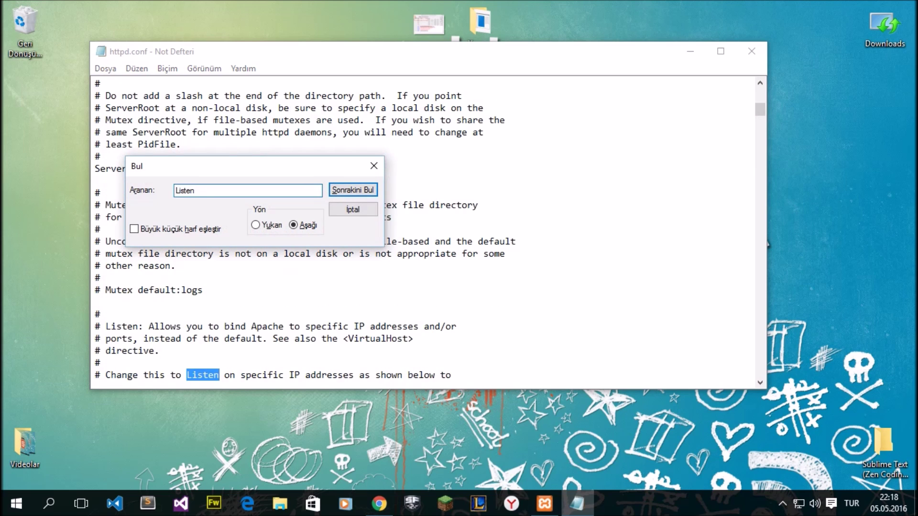
pyautogui.press('Return')
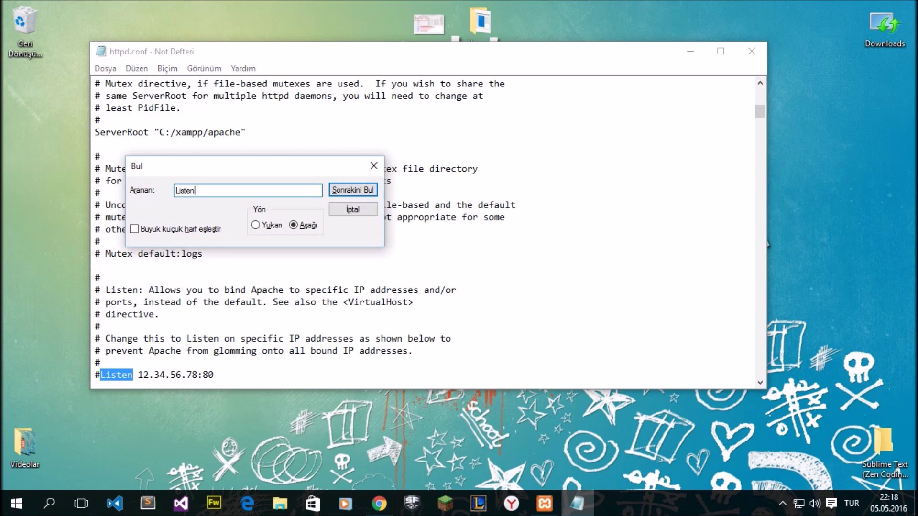
pyautogui.press('Escape')
# - Change the 'Listen 80' line to 'Listen 8080'
pyautogui.scroll(-4, 767, 244)
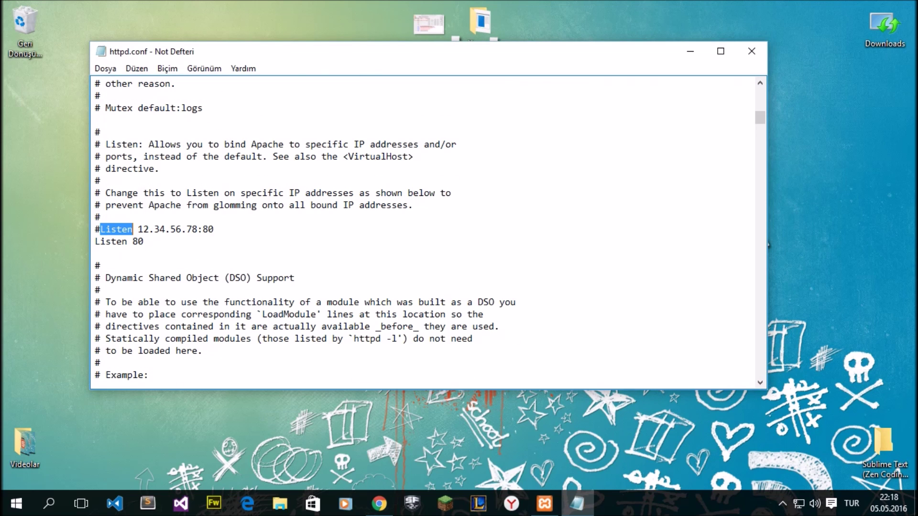
pyautogui.click(149, 229)
pyautogui.doubleClick(149, 230)
pyautogui.moveTo(95, 229); pyautogui.dragTo(138, 242)
pyautogui.hotkey('shift', 'Left')
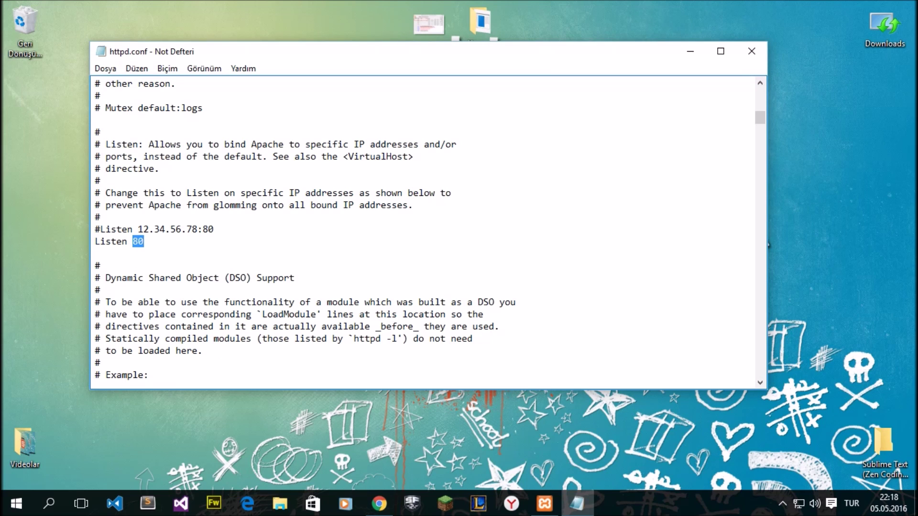
pyautogui.press('BackSpace')
pyautogui.write('8080')
# - Save httpd.conf and close Notepad
pyautogui.hotkey('alt', 'd')
pyautogui.press('Down')
pyautogui.press('Down')
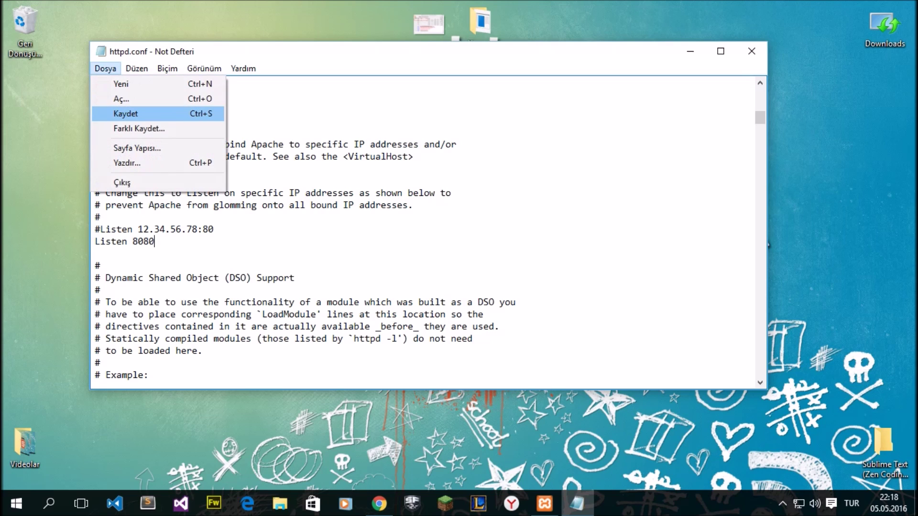
pyautogui.press('Return')
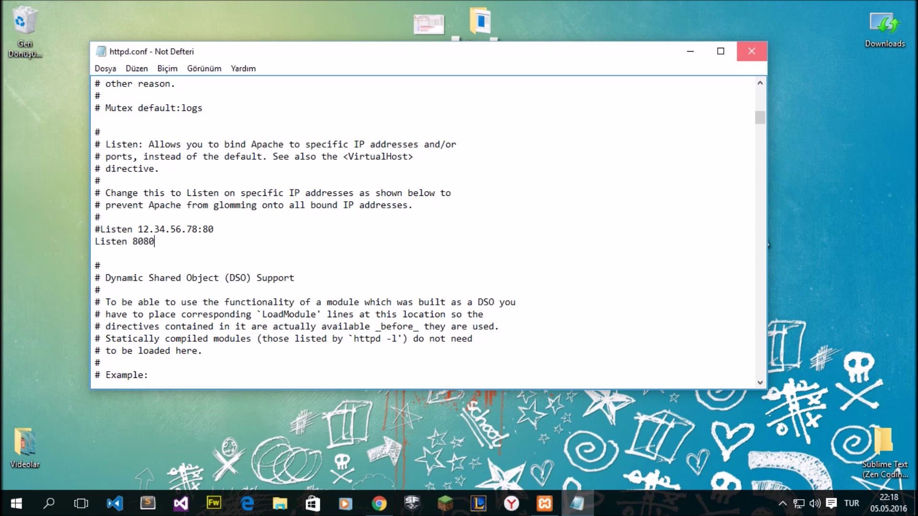
pyautogui.click(751, 51)
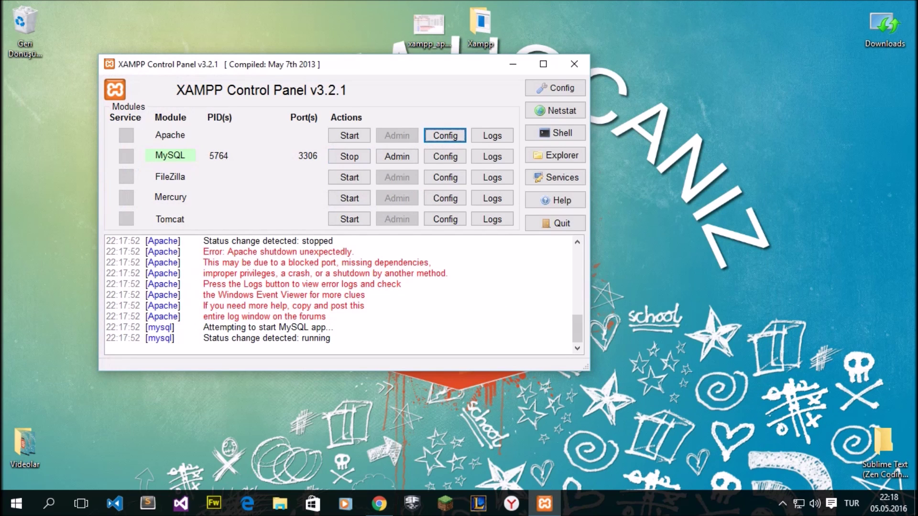
# - Restart MySQL, start Apache on port 8080, and open phpMyAdmin via MySQL's Admin button
pyautogui.click(350, 156)
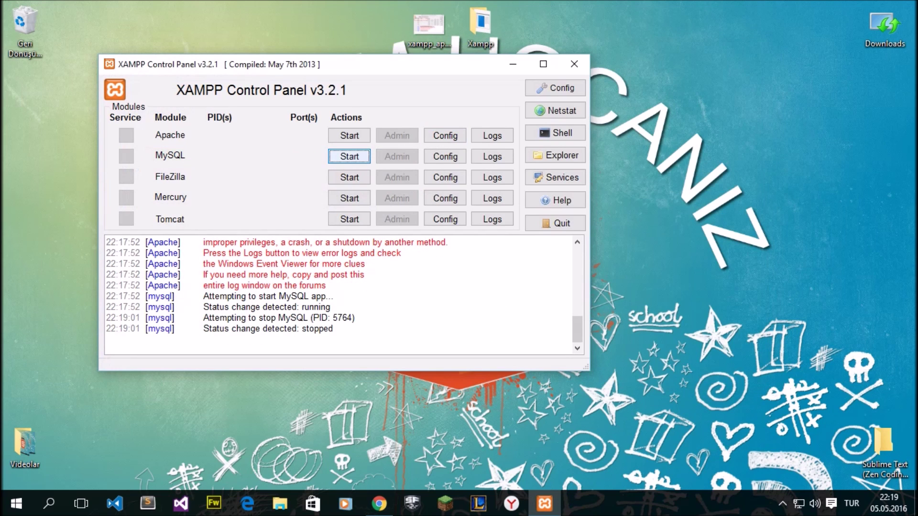
pyautogui.click(349, 156)
pyautogui.click(349, 136)
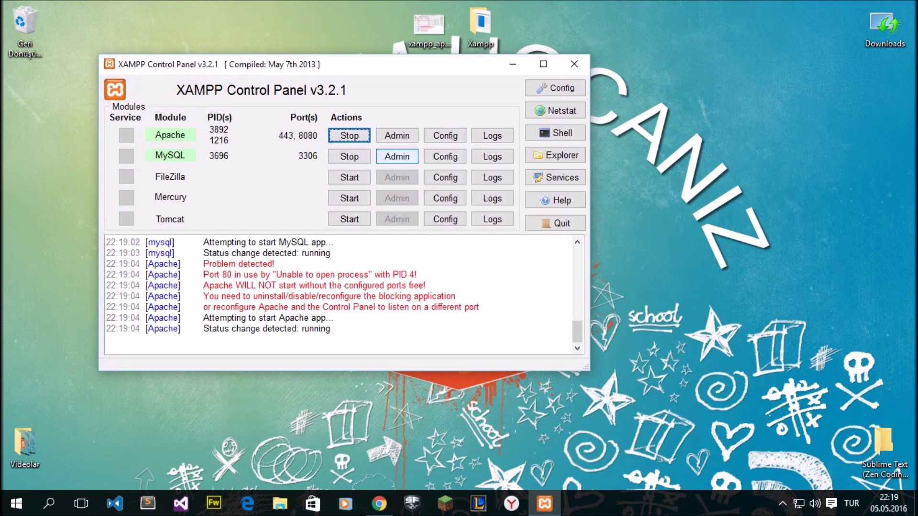
pyautogui.click(397, 157)
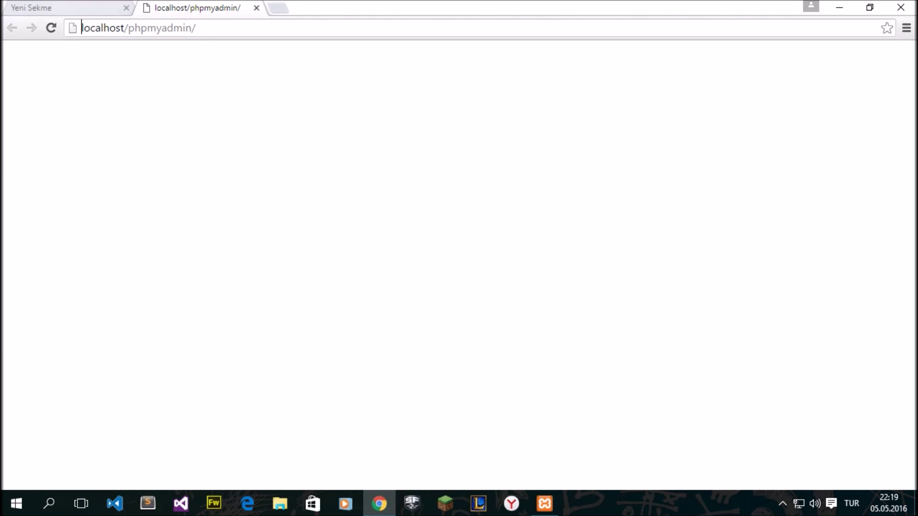
# - Close the spare tab and load localhost:8080/phpmyadmin
pyautogui.click(127, 8)
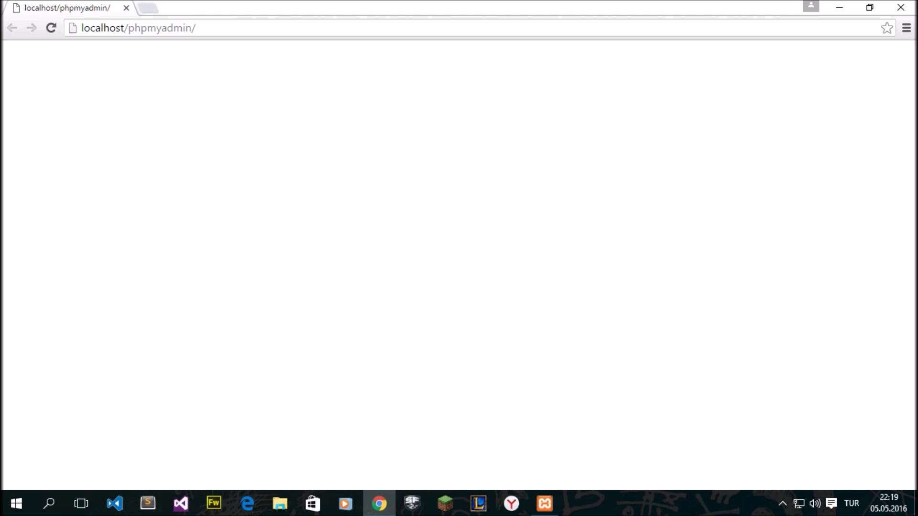
pyautogui.click(124, 28)
pyautogui.click(125, 28)
pyautogui.write(':')
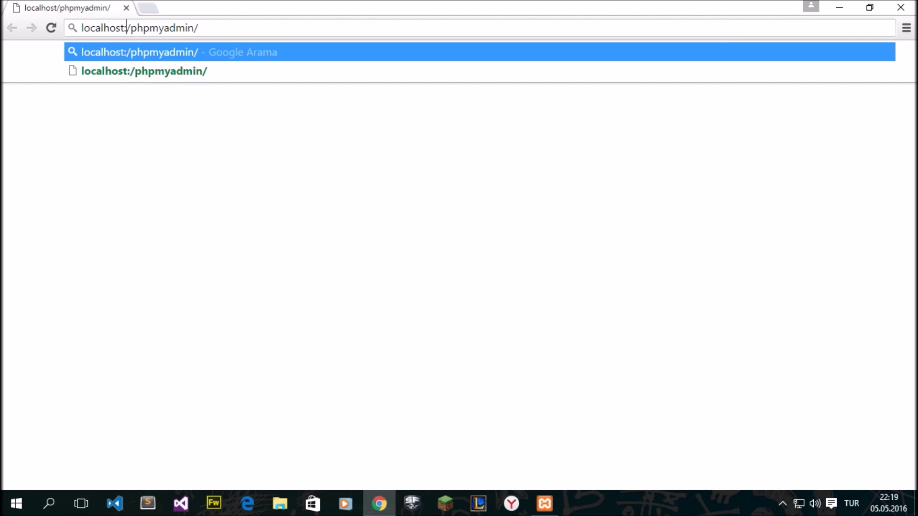
pyautogui.write('80')
pyautogui.press('BackSpace')
pyautogui.press('BackSpace')
pyautogui.write('8080')
pyautogui.press('Return')
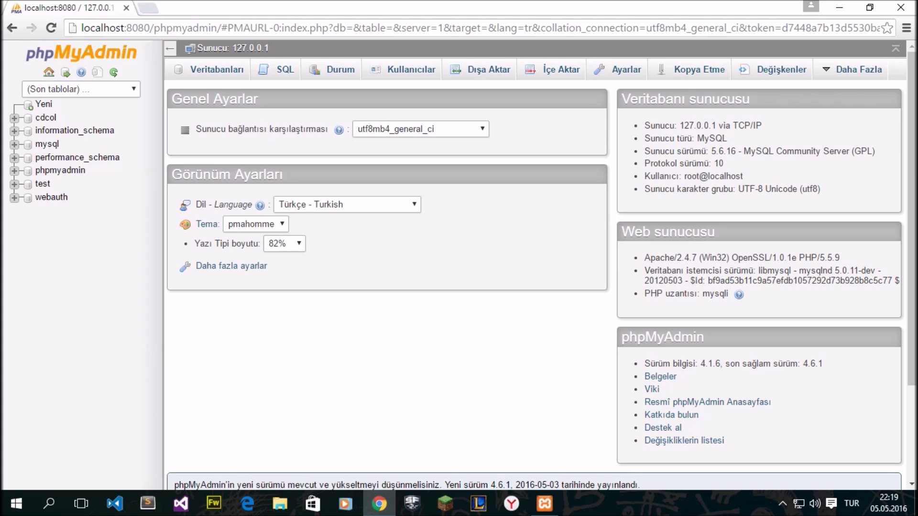
# - In a new tab, open the localhost:8080 server root
pyautogui.click(146, 9)
pyautogui.write('localhost:8080')
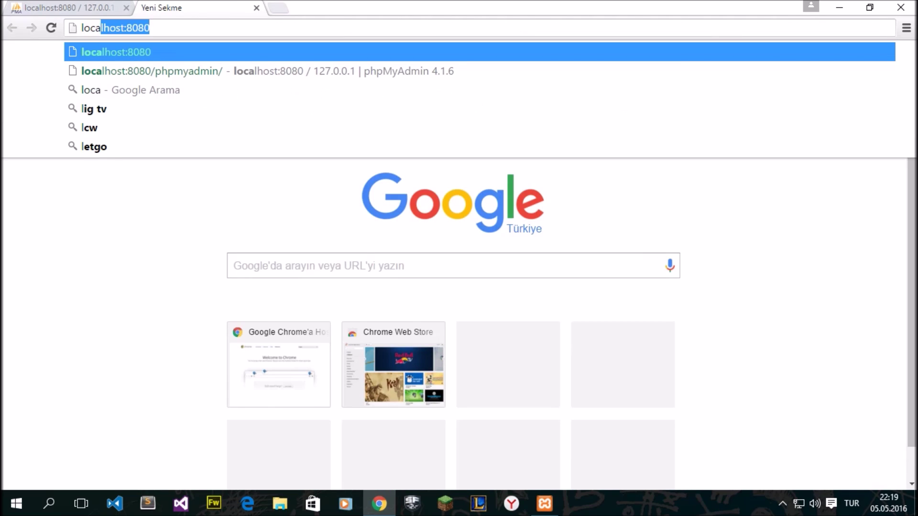
pyautogui.press('Down')
pyautogui.press('Down')
pyautogui.press('Return')
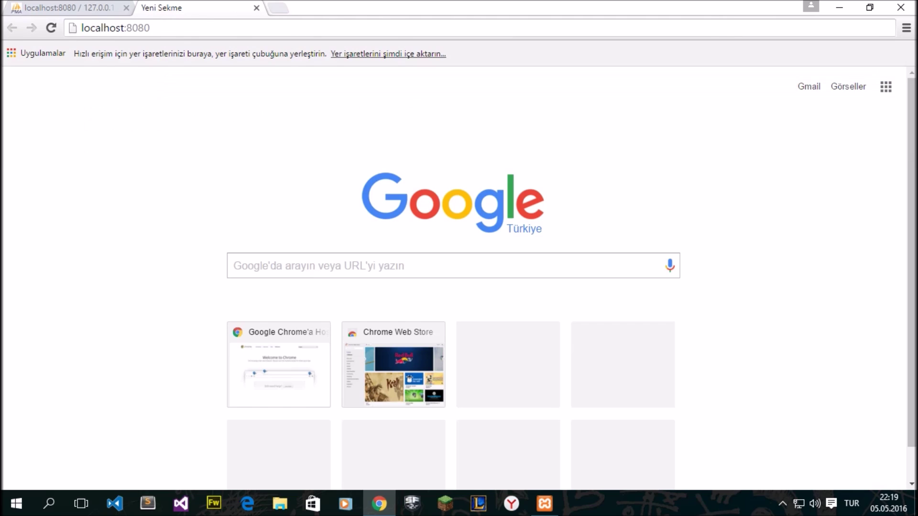
pyautogui.moveTo(154, 28); pyautogui.dragTo(242, 28)
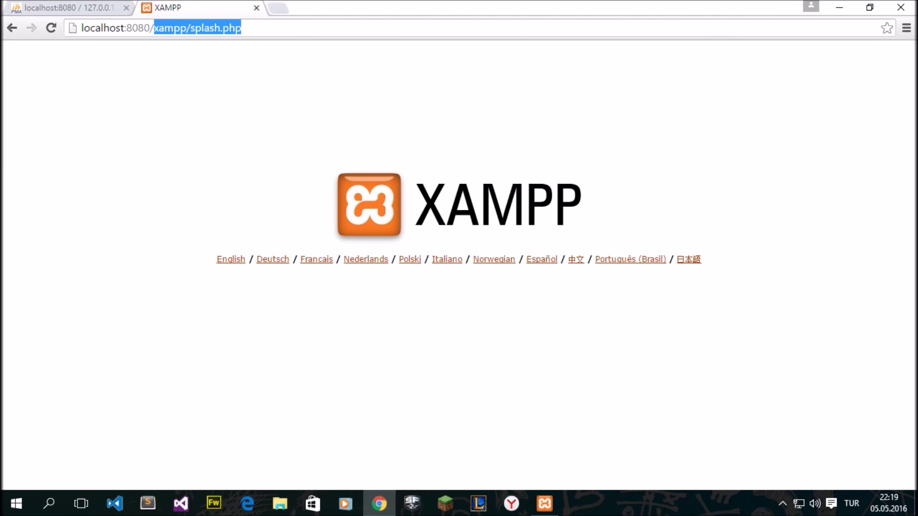
pyautogui.press('BackSpace')
pyautogui.press('Return')
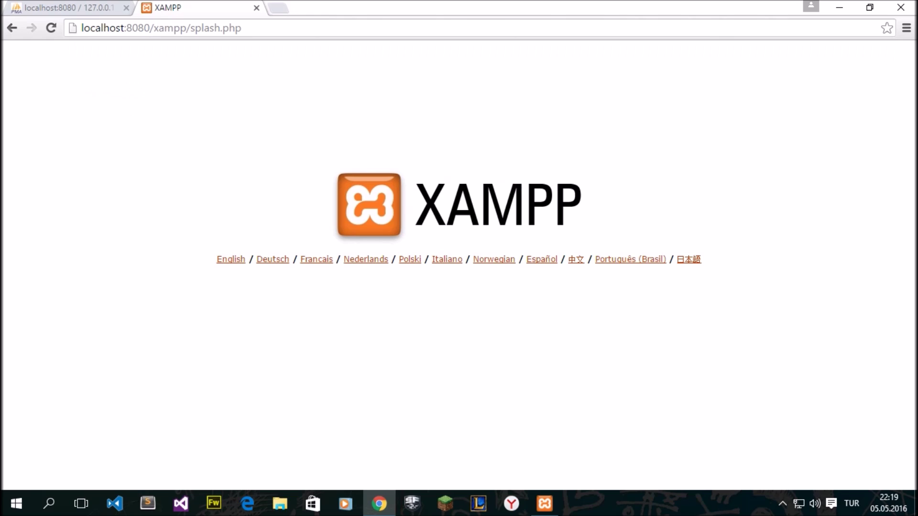
# - Test localhost:8080/deneme/index.php, see the 404, then close that tab
pyautogui.moveTo(154, 28); pyautogui.dragTo(242, 27)
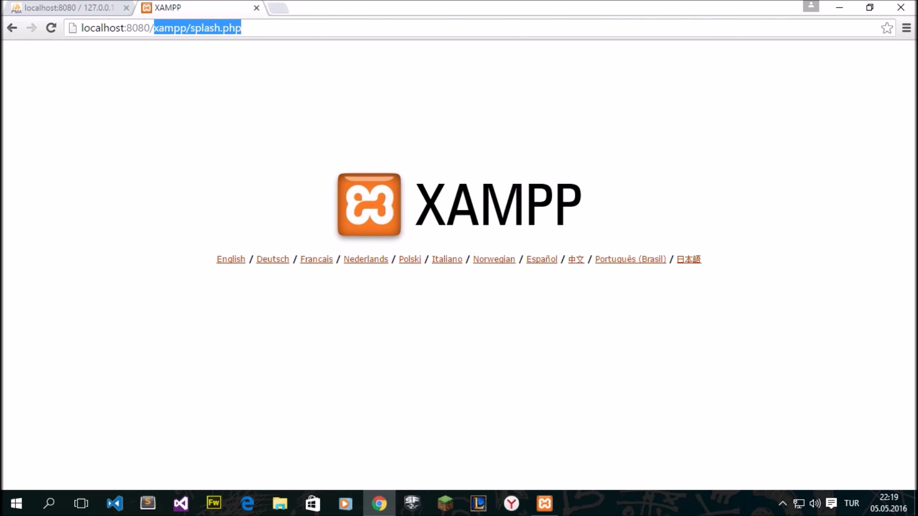
pyautogui.write('deneme/index.php')
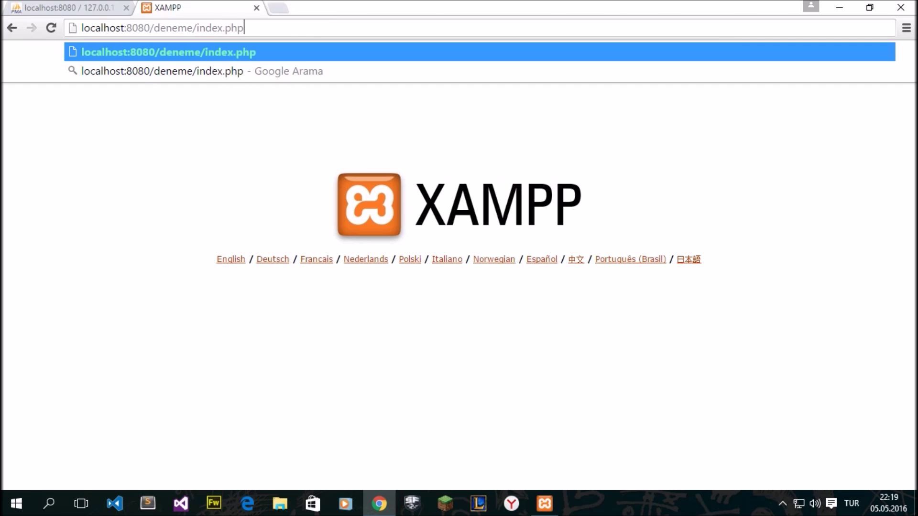
pyautogui.press('Return')
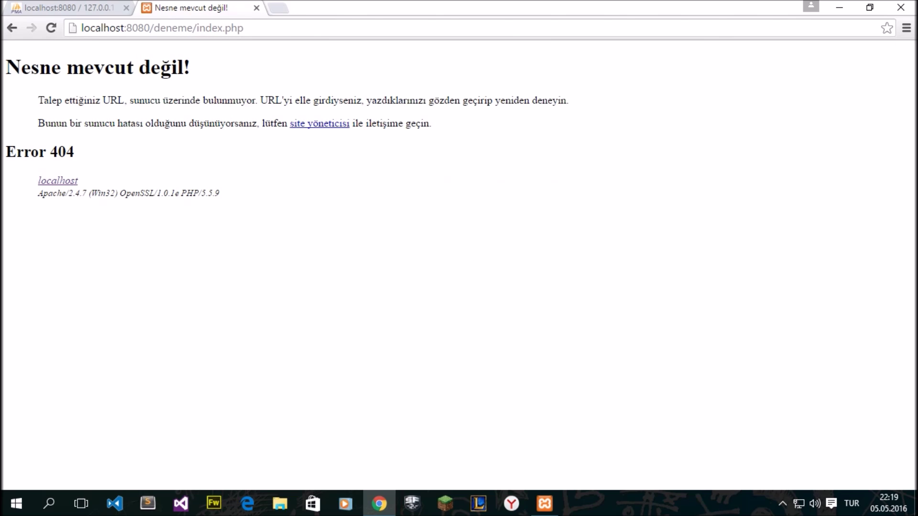
pyautogui.moveTo(154, 28); pyautogui.dragTo(244, 27)
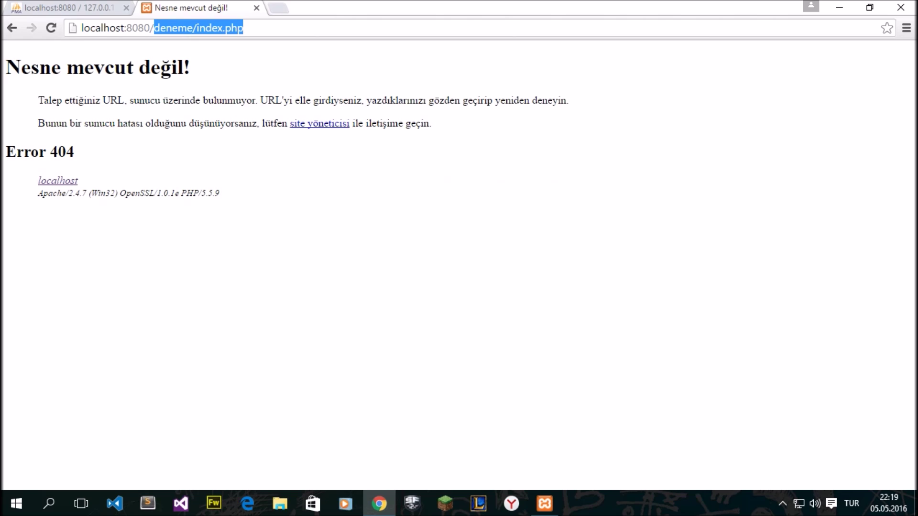
pyautogui.press('BackSpace')
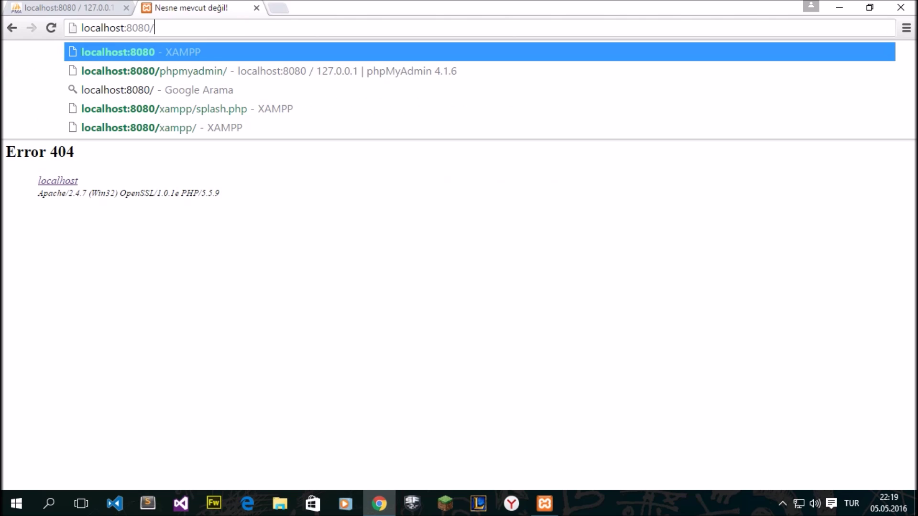
pyautogui.press('Return')
pyautogui.click(256, 7)
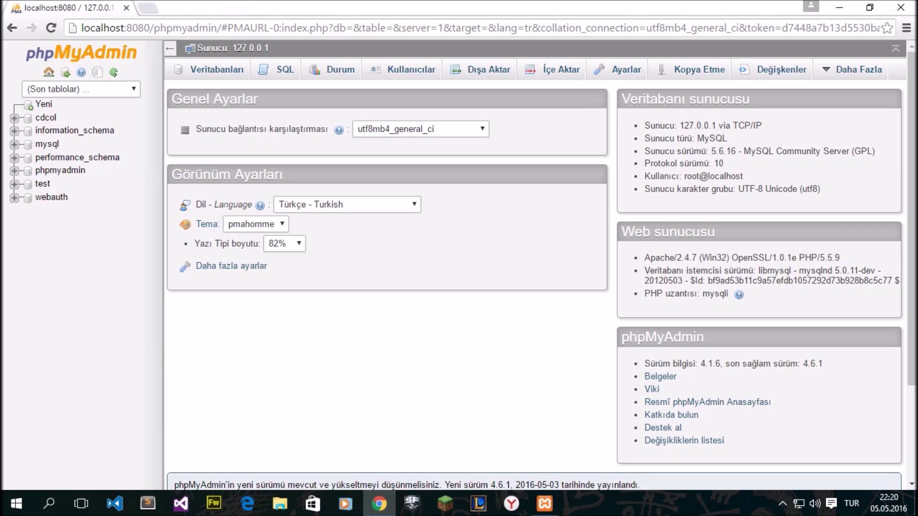
pyautogui.moveTo(76, 205); pyautogui.dragTo(48, 184)
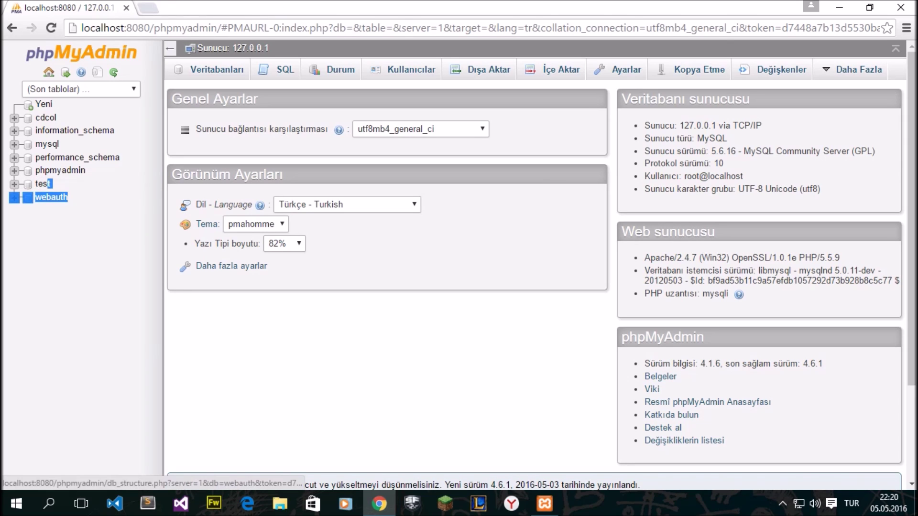
pyautogui.click(86, 234)
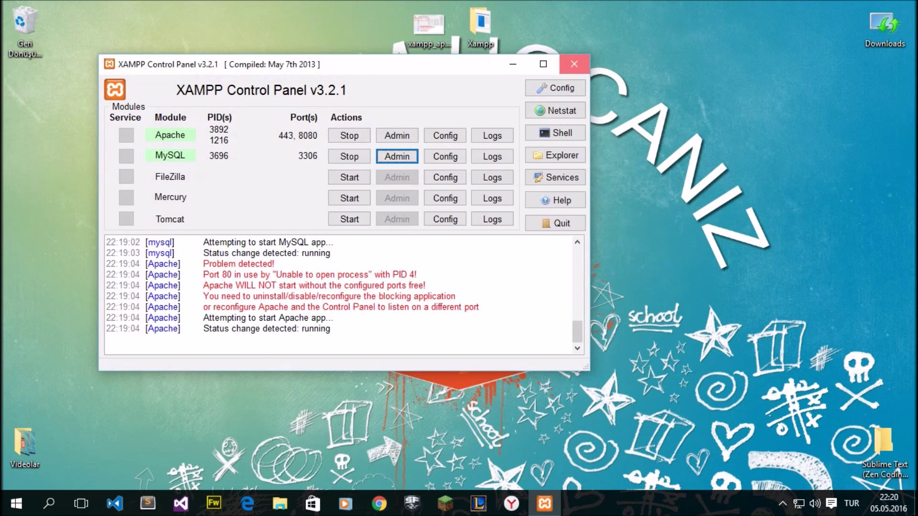
# - Close XAMPP Control Panel and launch File Explorer from the Start menu
pyautogui.click(574, 64)
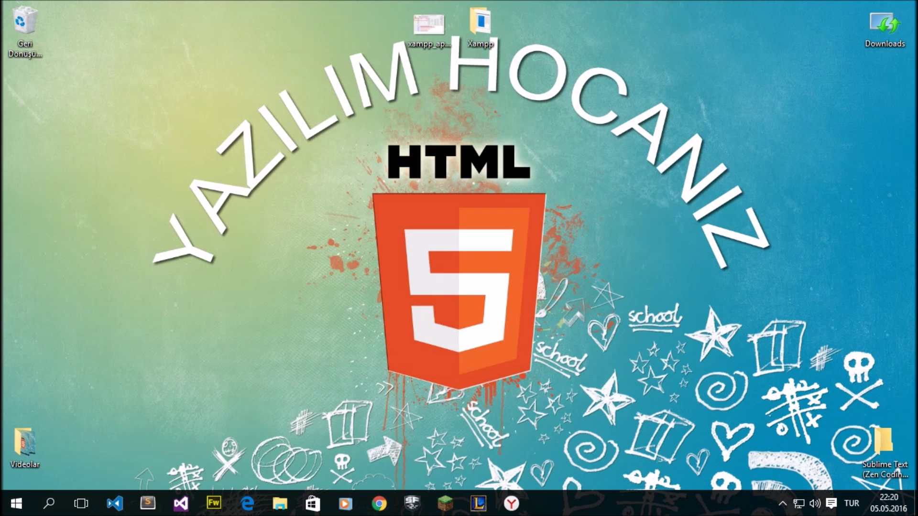
pyautogui.press('super')
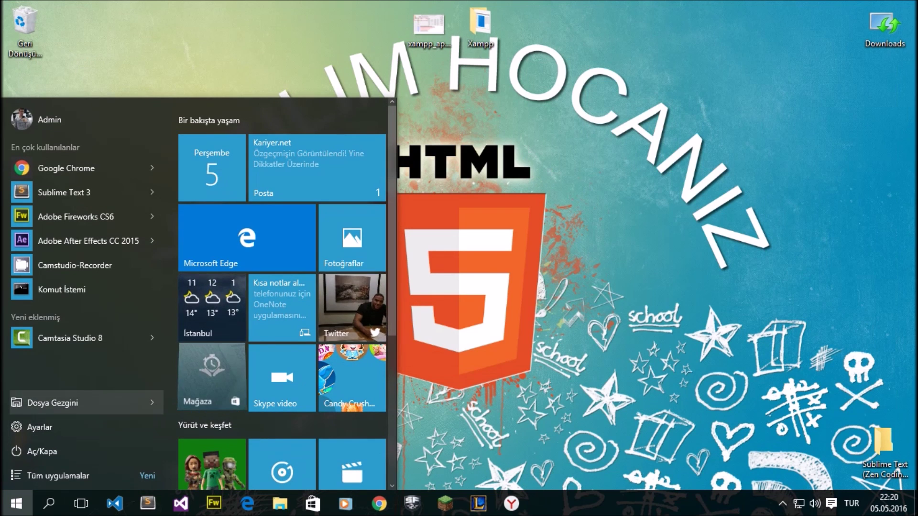
pyautogui.click(81, 402)
# - Navigate to C:\xampp\htdocs in File Explorer
pyautogui.click(187, 397)
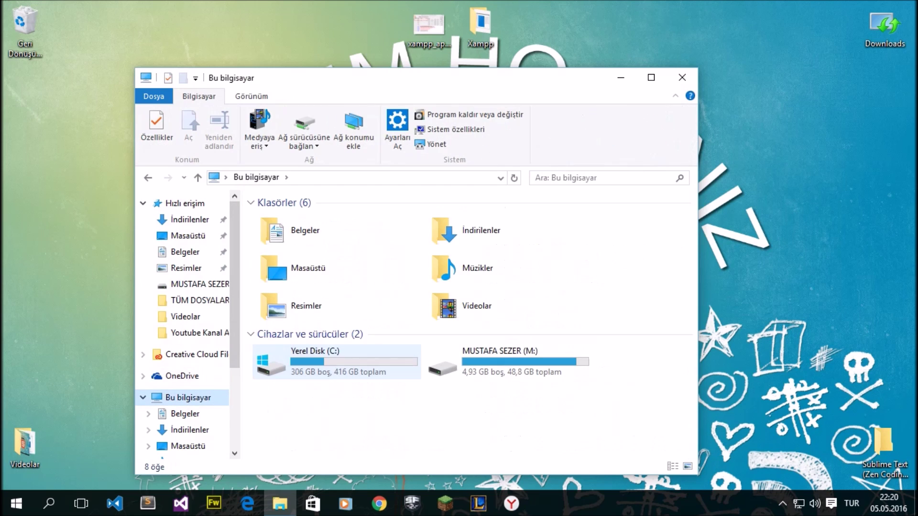
pyautogui.click(334, 362)
pyautogui.scroll(-2, 471, 378)
pyautogui.scroll(2, 472, 373)
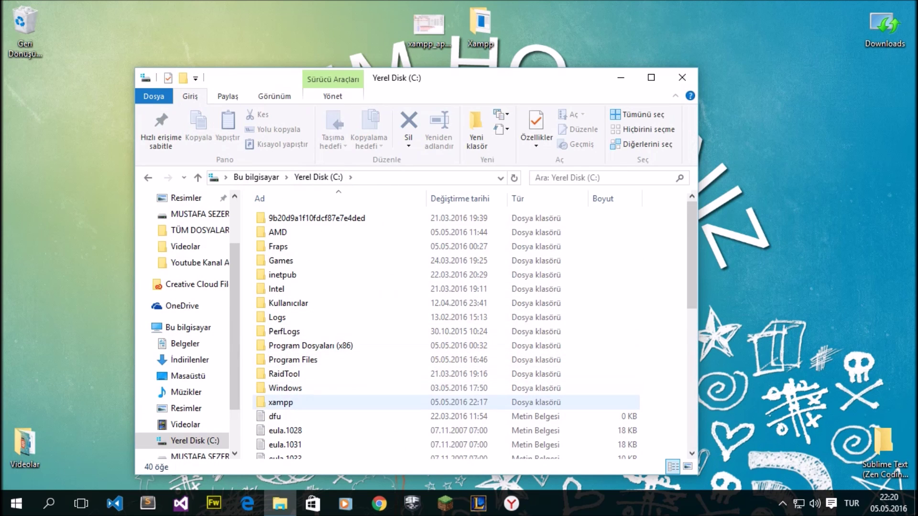
pyautogui.doubleClick(282, 402)
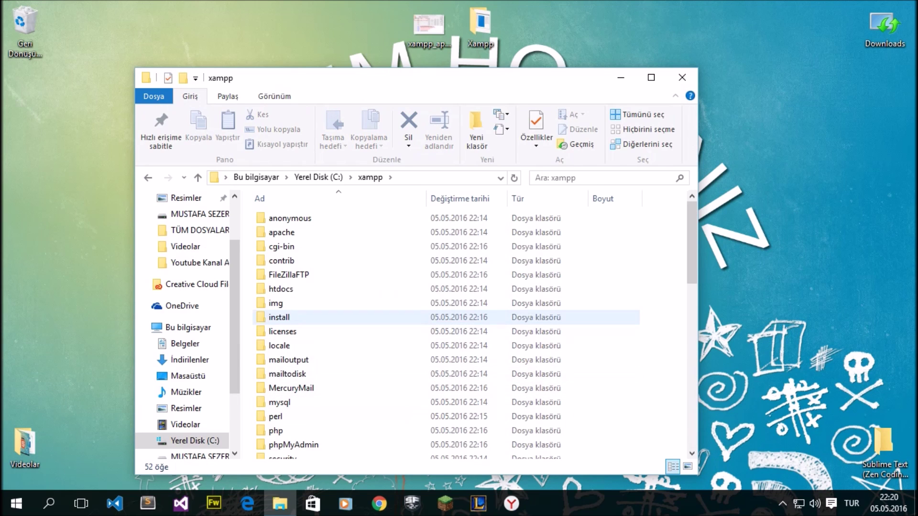
pyautogui.doubleClick(281, 289)
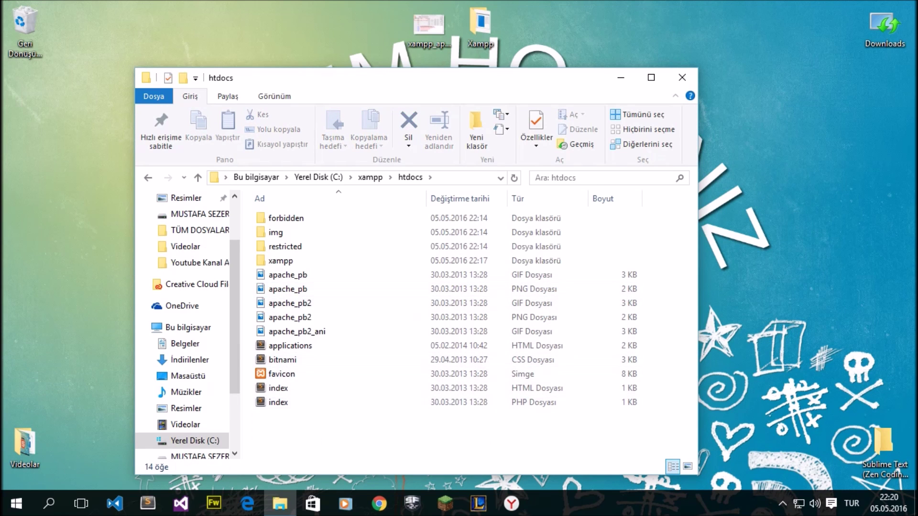
# - Select all 14 items in htdocs and delete them
pyautogui.moveTo(364, 429); pyautogui.dragTo(273, 205)
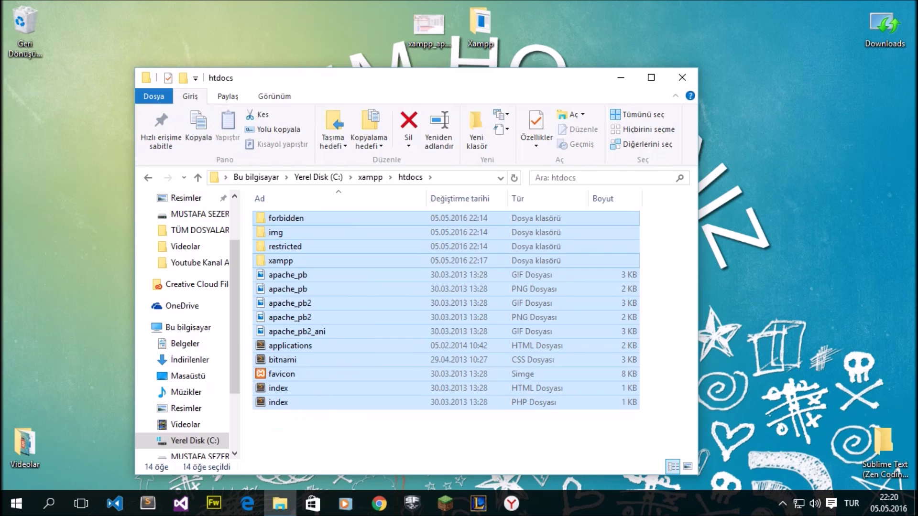
pyautogui.press('Delete')
pyautogui.press('Return')
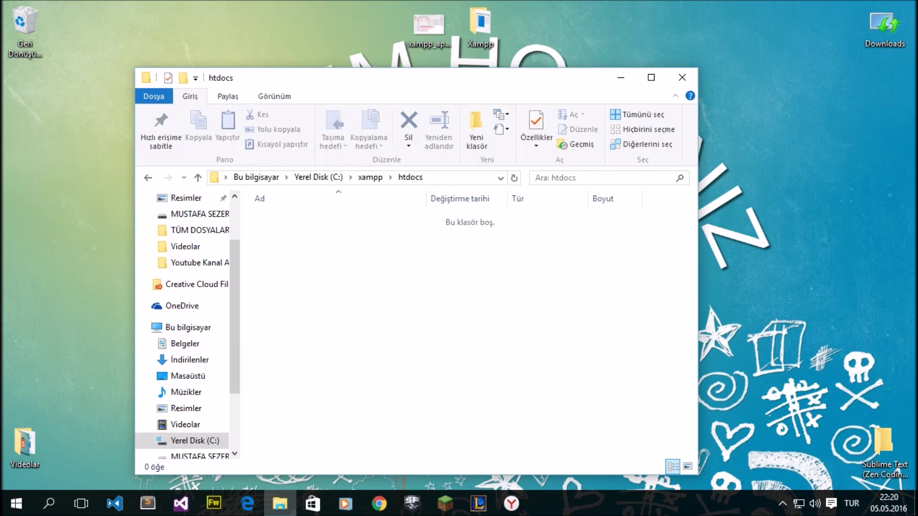
pyautogui.click(147, 503)
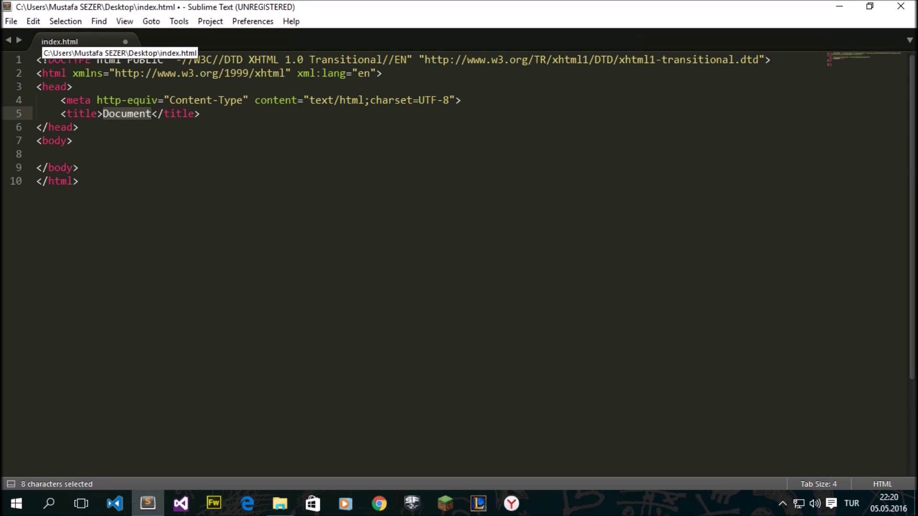
# - Close index.html without saving and create a new untitled file
pyautogui.click(125, 42)
pyautogui.click(475, 297)
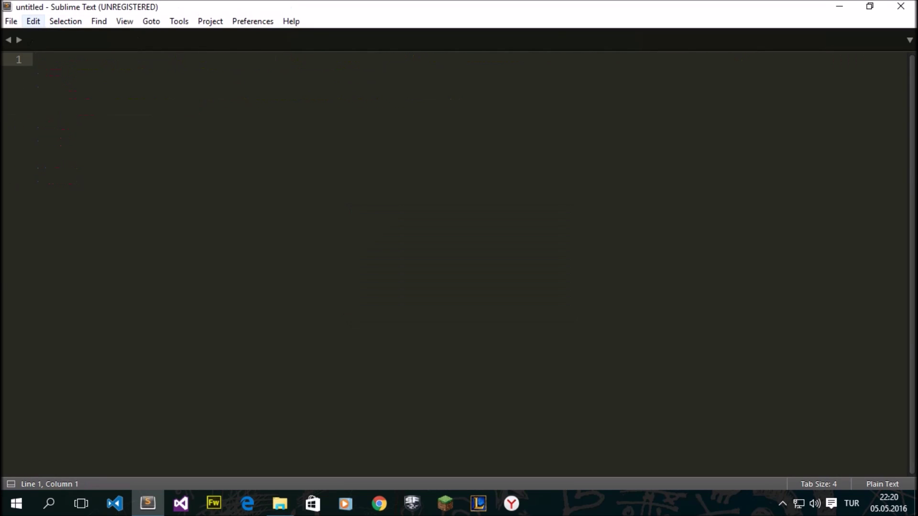
pyautogui.click(33, 22)
pyautogui.moveTo(11, 22)
pyautogui.press('Return')
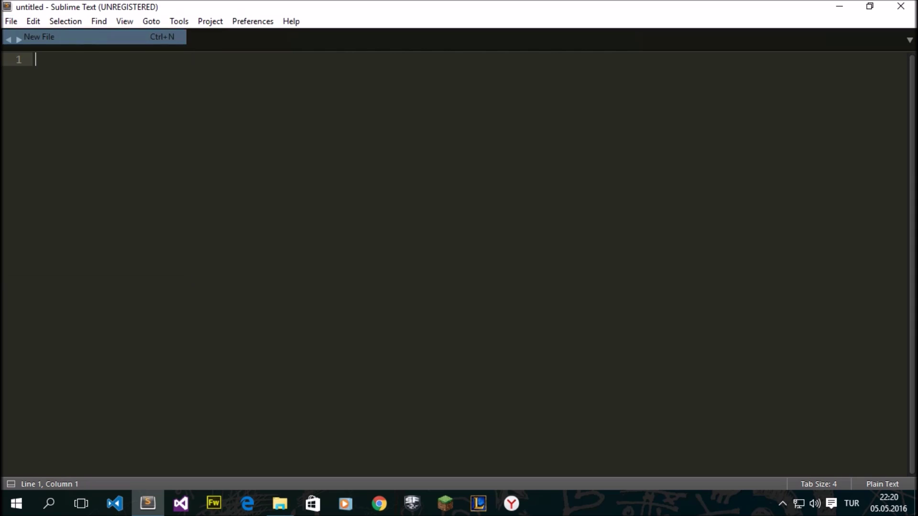
# - Save the new file as index.php in C:\xampp\htdocs
pyautogui.hotkey('alt', 'f')
pyautogui.press('Down')
pyautogui.press('Down')
pyautogui.press('Down')
pyautogui.press('Down')
pyautogui.press('Down')
pyautogui.press('Down')
pyautogui.press('Down')
pyautogui.press('Down')
pyautogui.press('Return')
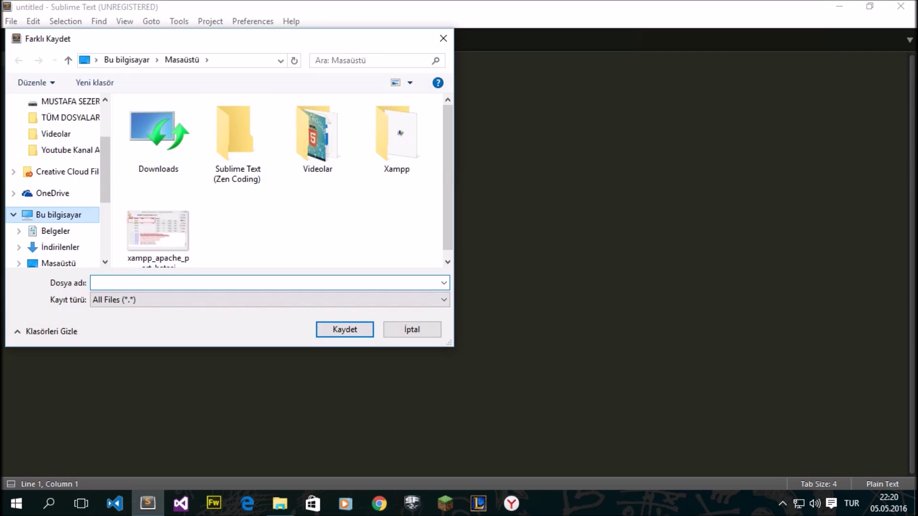
pyautogui.click(58, 214)
pyautogui.scroll(-4, 222, 216)
pyautogui.doubleClick(223, 206)
pyautogui.scroll(-2, 189, 220)
pyautogui.click(186, 234)
pyautogui.doubleClick(187, 234)
pyautogui.doubleClick(187, 192)
pyautogui.click(191, 283)
pyautogui.write('index.php')
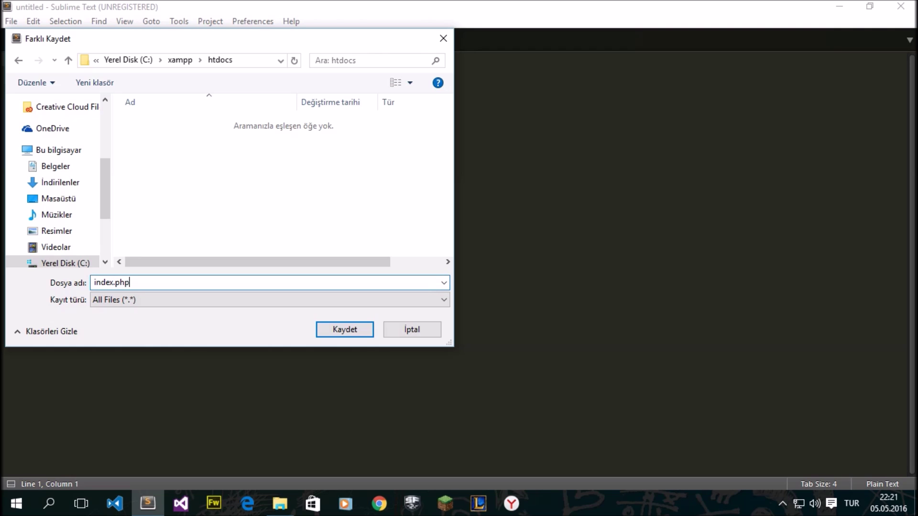
pyautogui.press('Return')
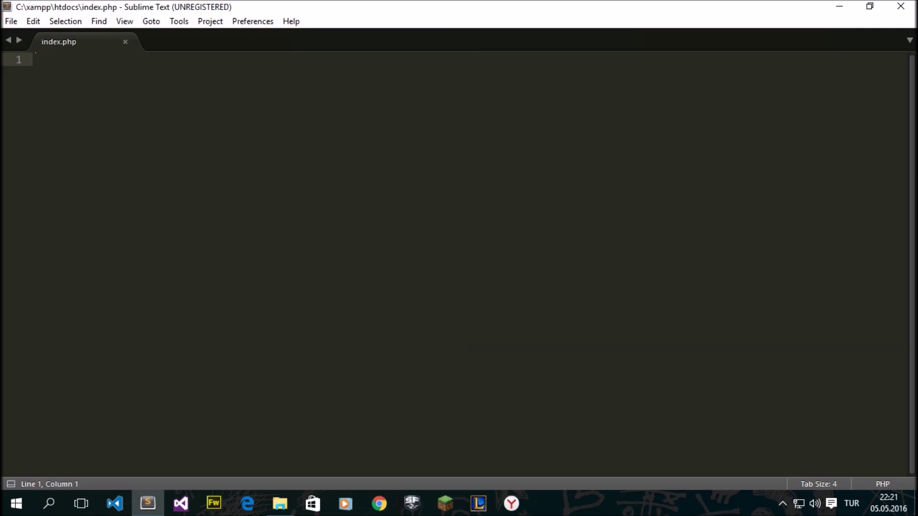
# - Expand html:xt into an XHTML page skeleton and move into the body
pyautogui.write('html:xt')
pyautogui.press('Tab')
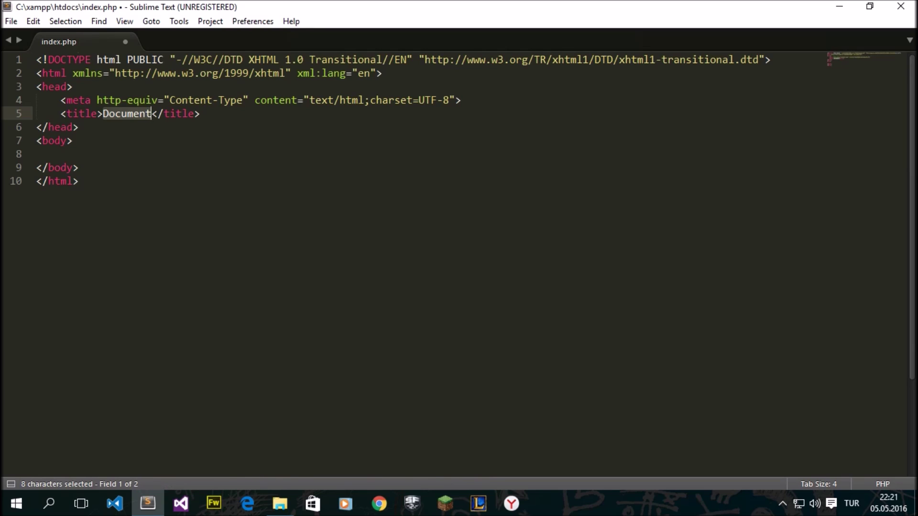
pyautogui.press('Tab')
# - Add <?php echo "Merhaba Dünya"; ?> to the body and save
pyautogui.write('<?ph')
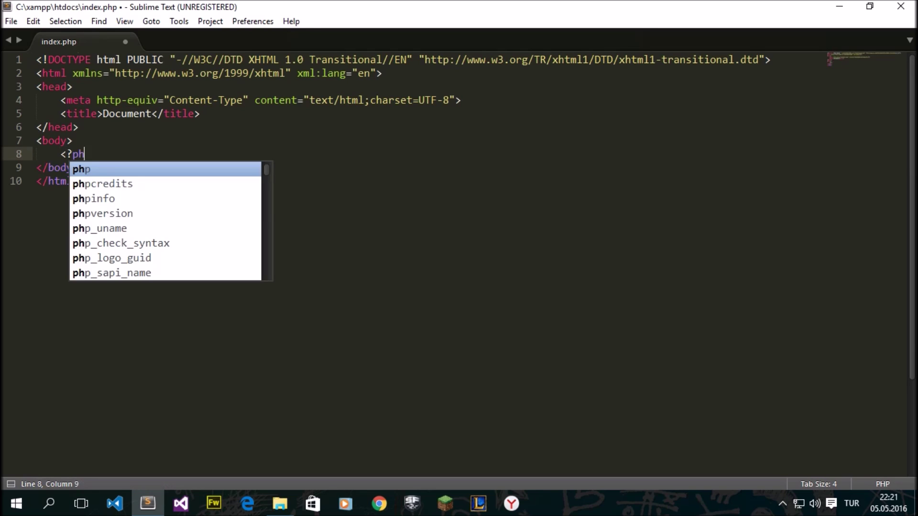
pyautogui.write('p ?>')
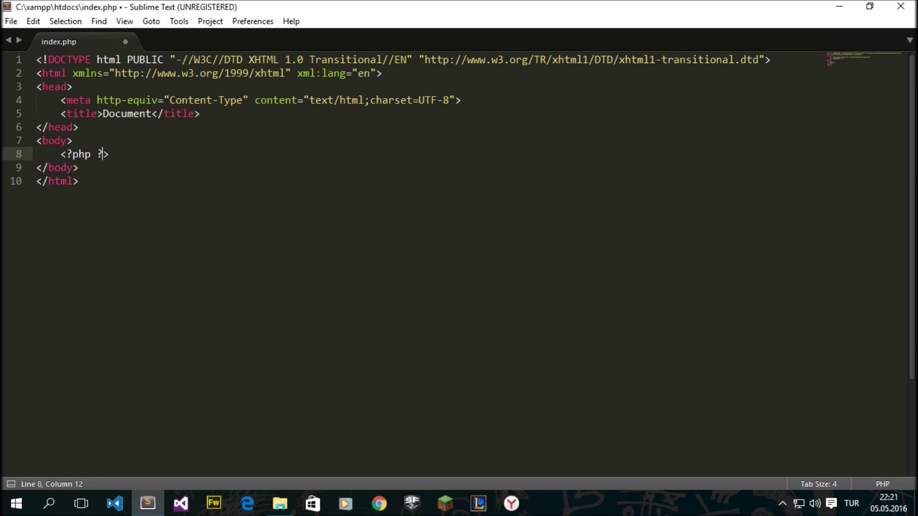
pyautogui.press('Left')
pyautogui.write('echo "Me')
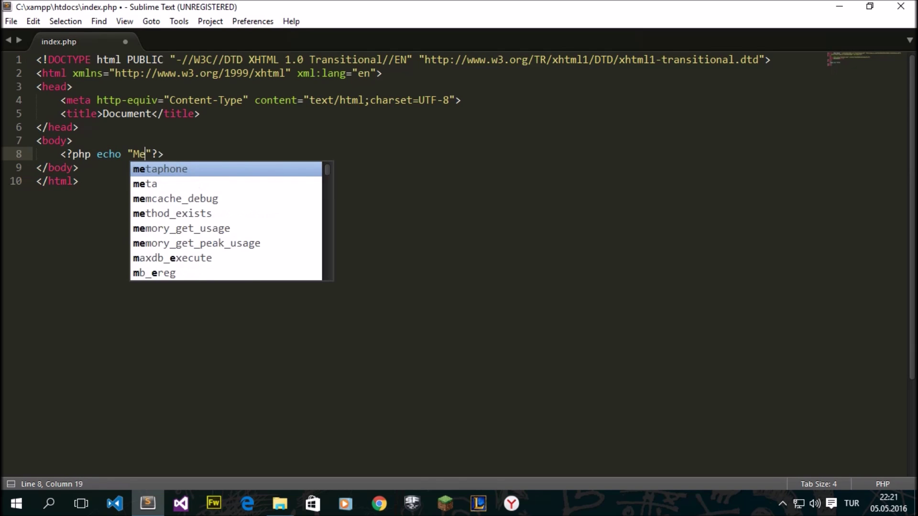
pyautogui.write('rhaba Dünya')
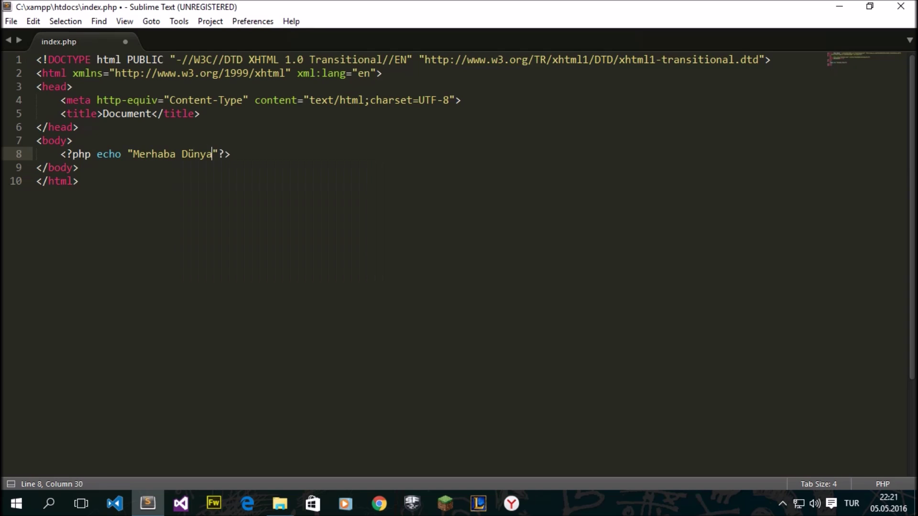
pyautogui.press('Right')
pyautogui.write(';')
pyautogui.hotkey('ctrl', 's')
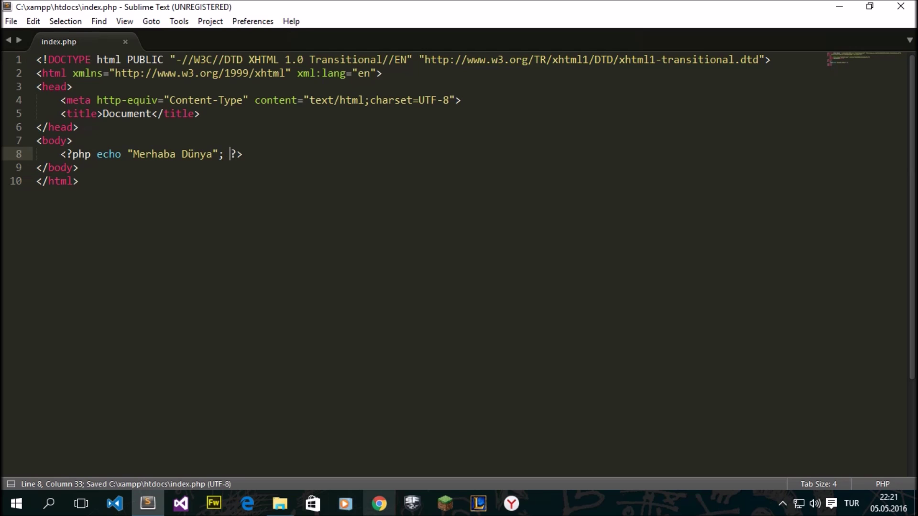
pyautogui.click(379, 503)
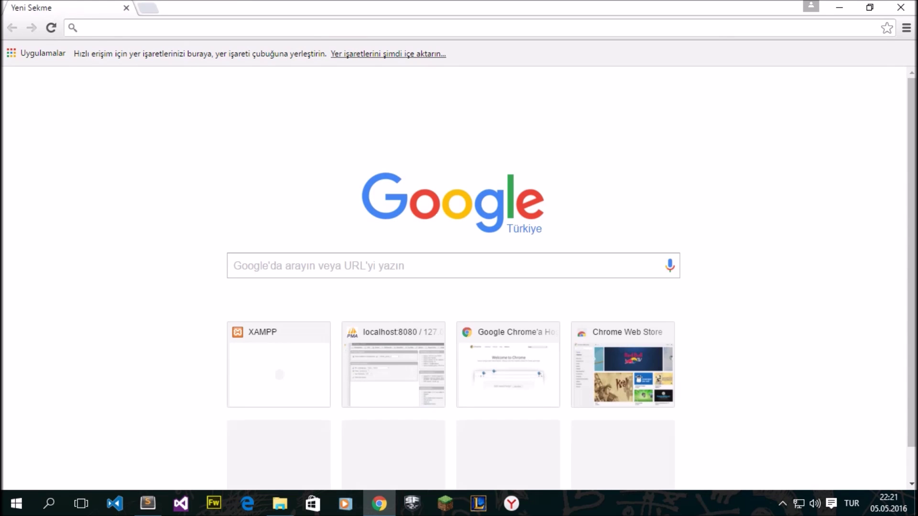
# - Load localhost:8080/index.php in Chrome and confirm it shows 'Merhaba Dünya'
pyautogui.write('localhost:8080/')
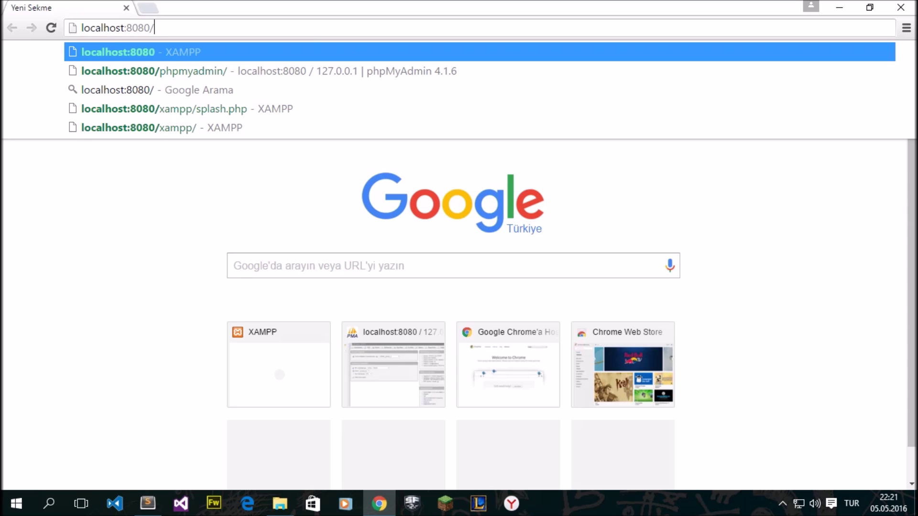
pyautogui.write('index.php')
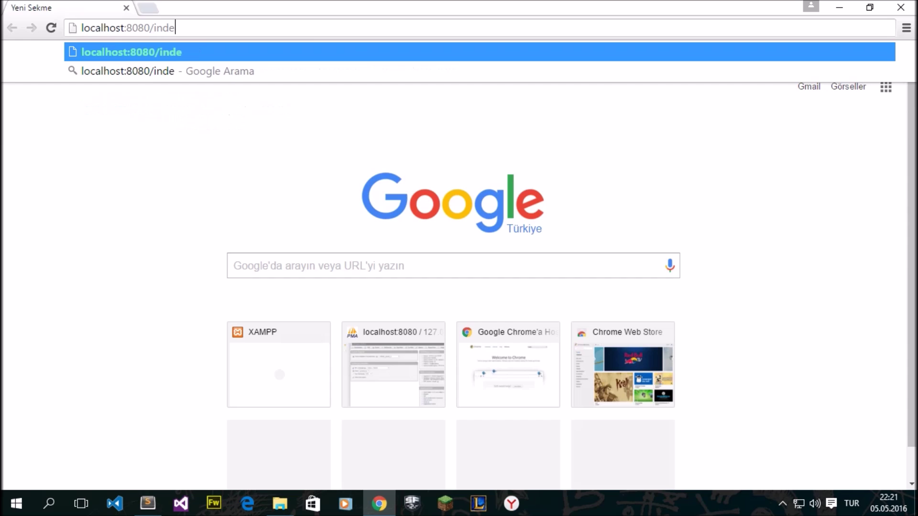
pyautogui.press('Return')
pyautogui.hotkey('ctrl', 'a')
pyautogui.click(191, 143)
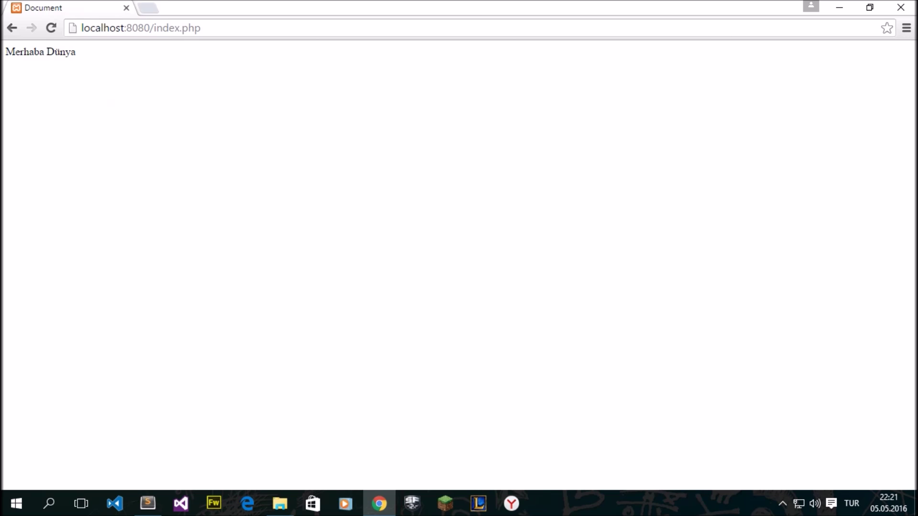
# - Change the page title from Document to 'Anasayfa', save, and reload the browser page
pyautogui.click(147, 503)
pyautogui.doubleClick(126, 113)
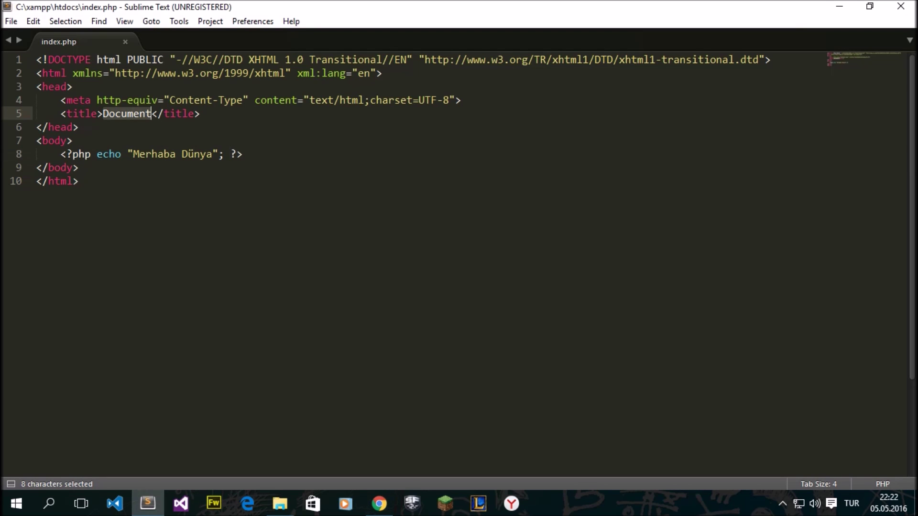
pyautogui.write('Anasayfa')
pyautogui.hotkey('ctrl', 's')
pyautogui.click(379, 503)
pyautogui.press('F5')
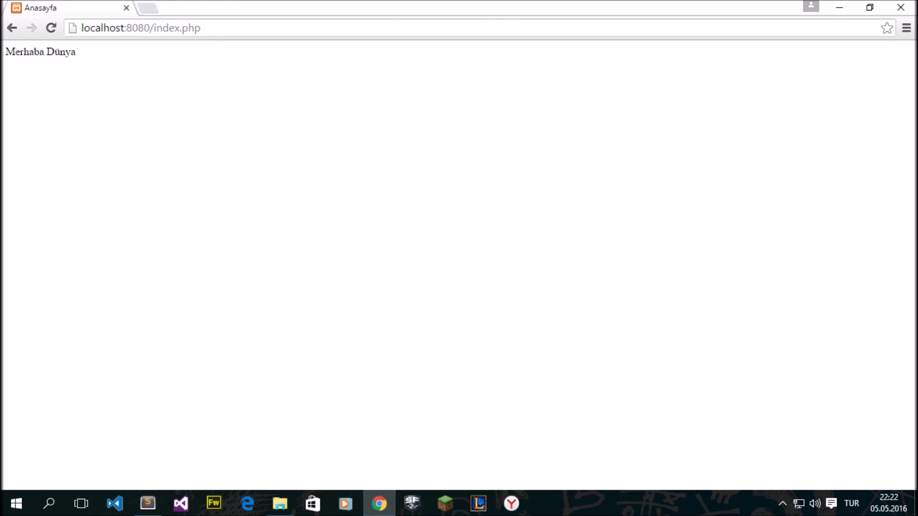